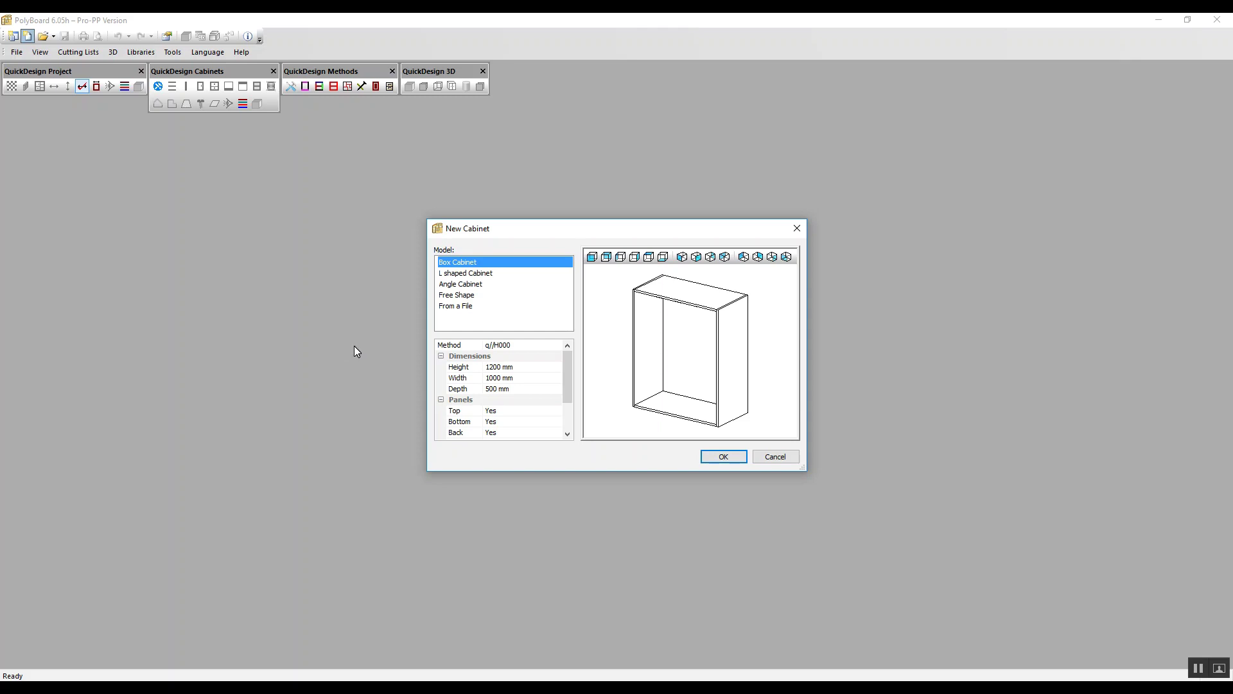
Compare the L shaped, Angle and Free Shape models, then create an L shaped Cabinet.
scroll(520, 419, down, 1)
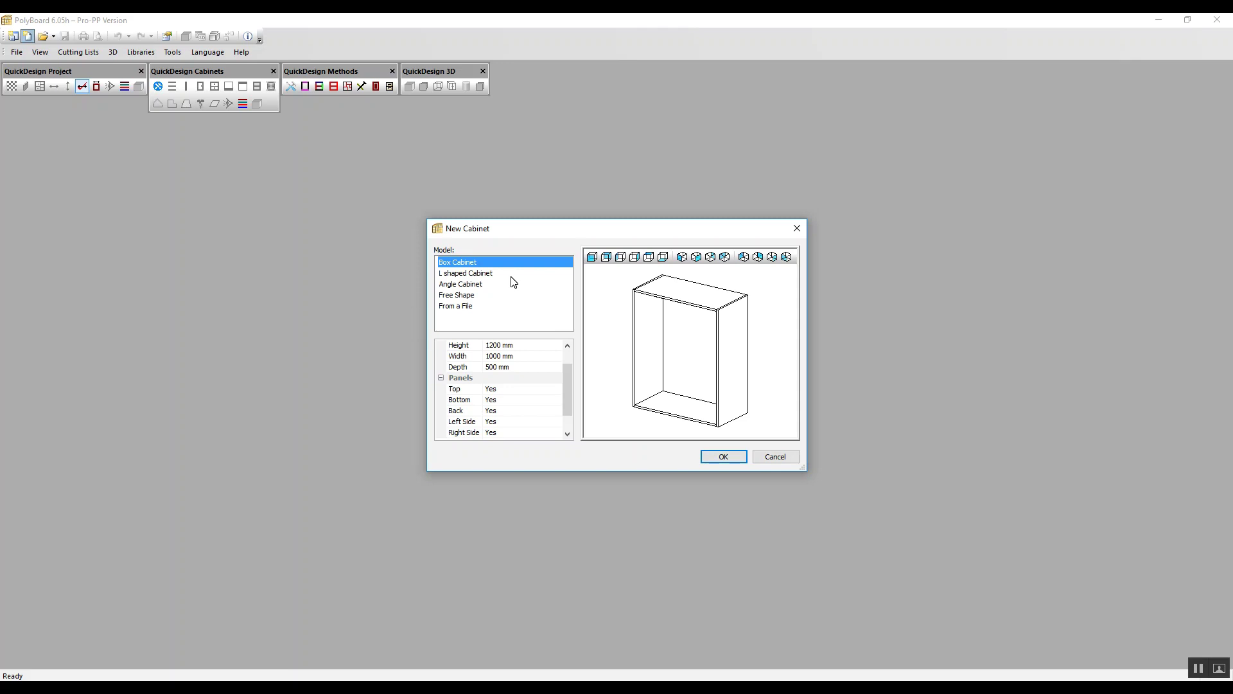
click(460, 276)
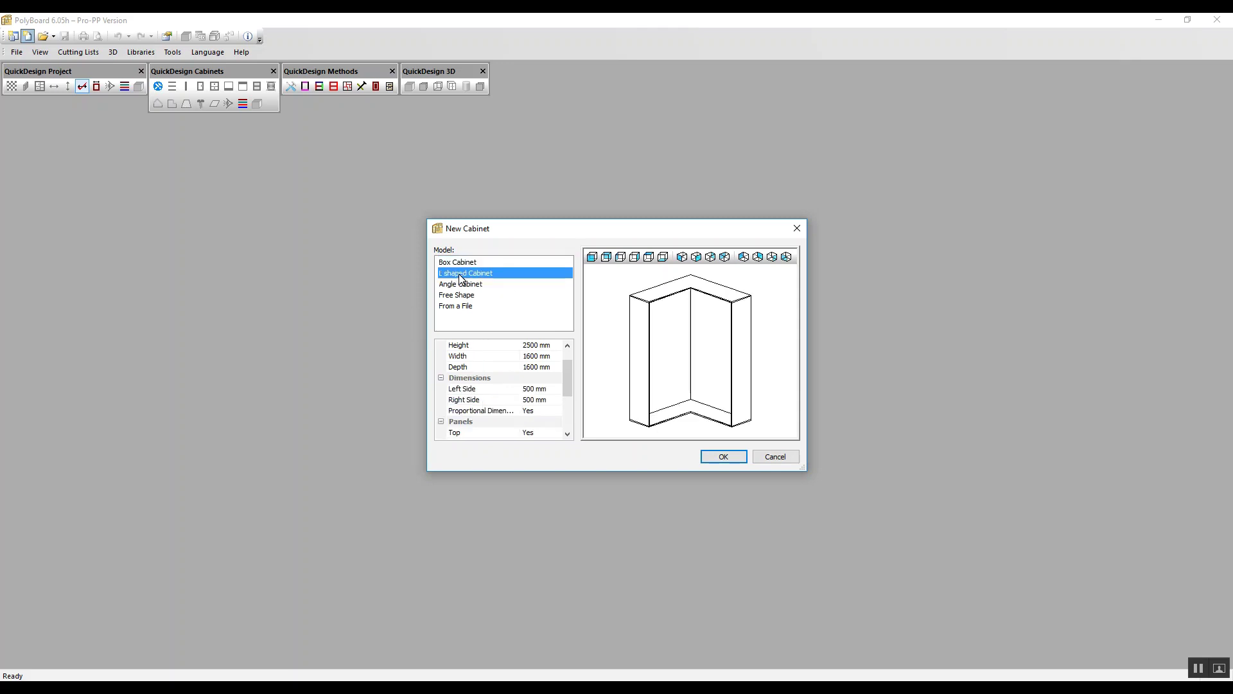
click(461, 288)
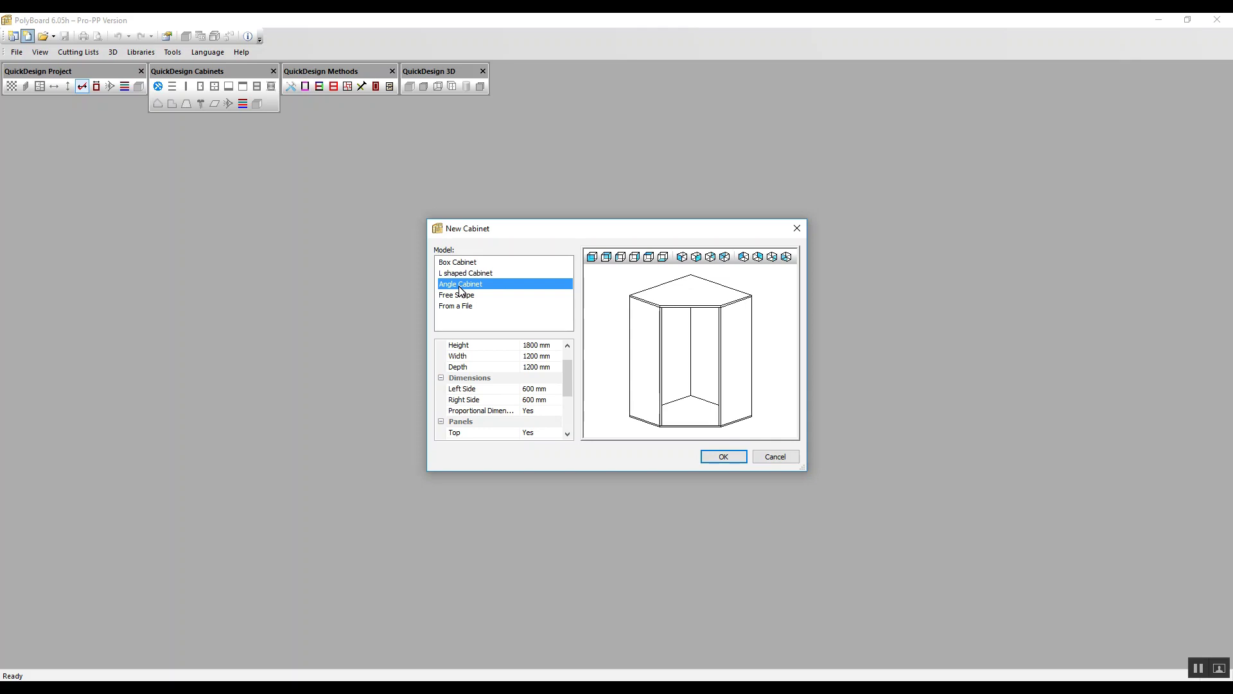
click(461, 298)
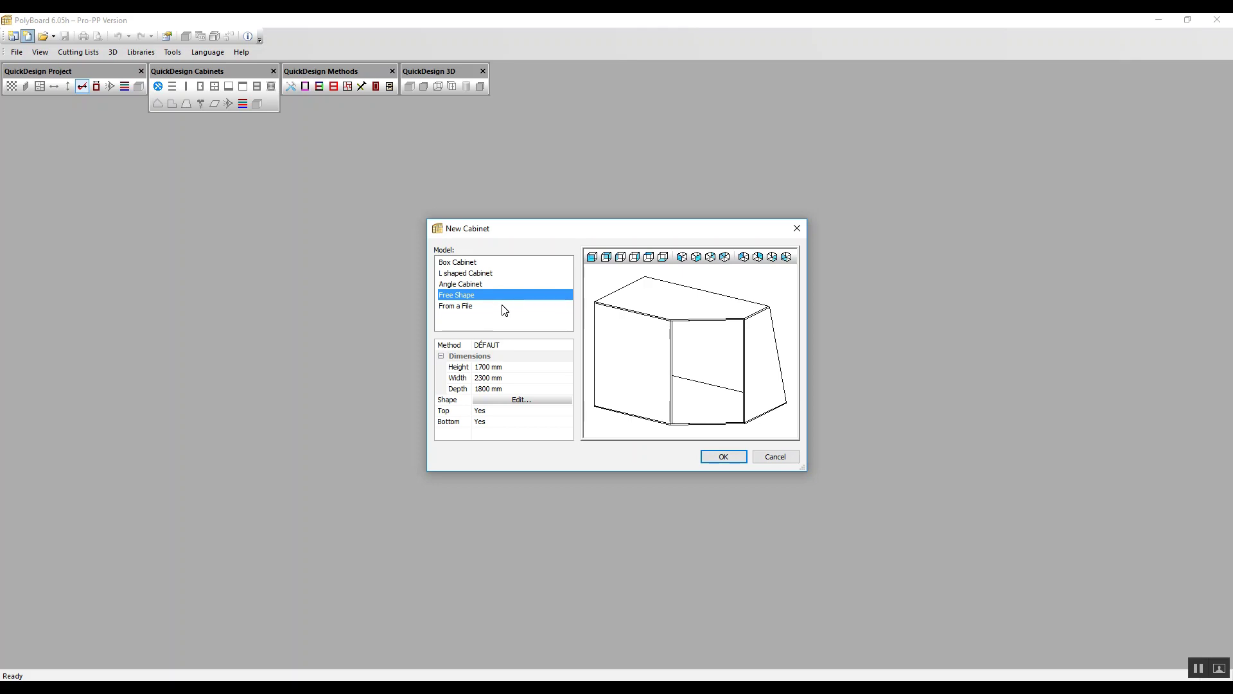
click(473, 278)
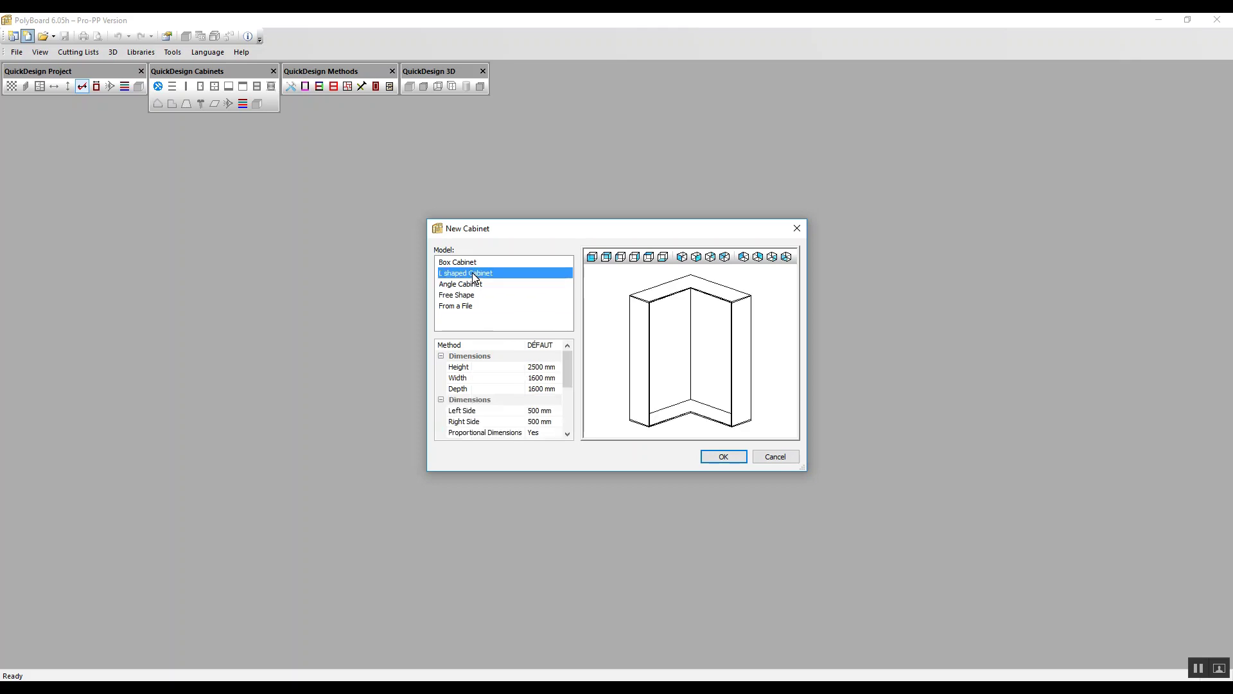
click(724, 456)
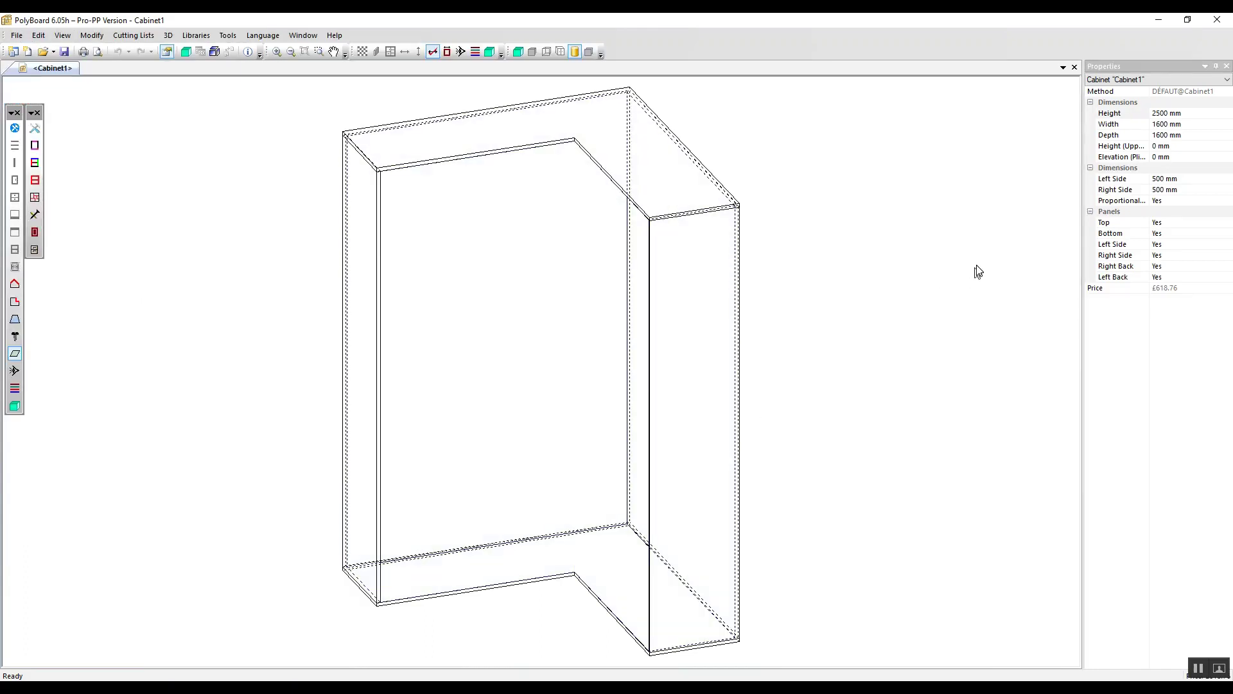
Change the cabinet Height to 2000 mm.
click(1142, 114)
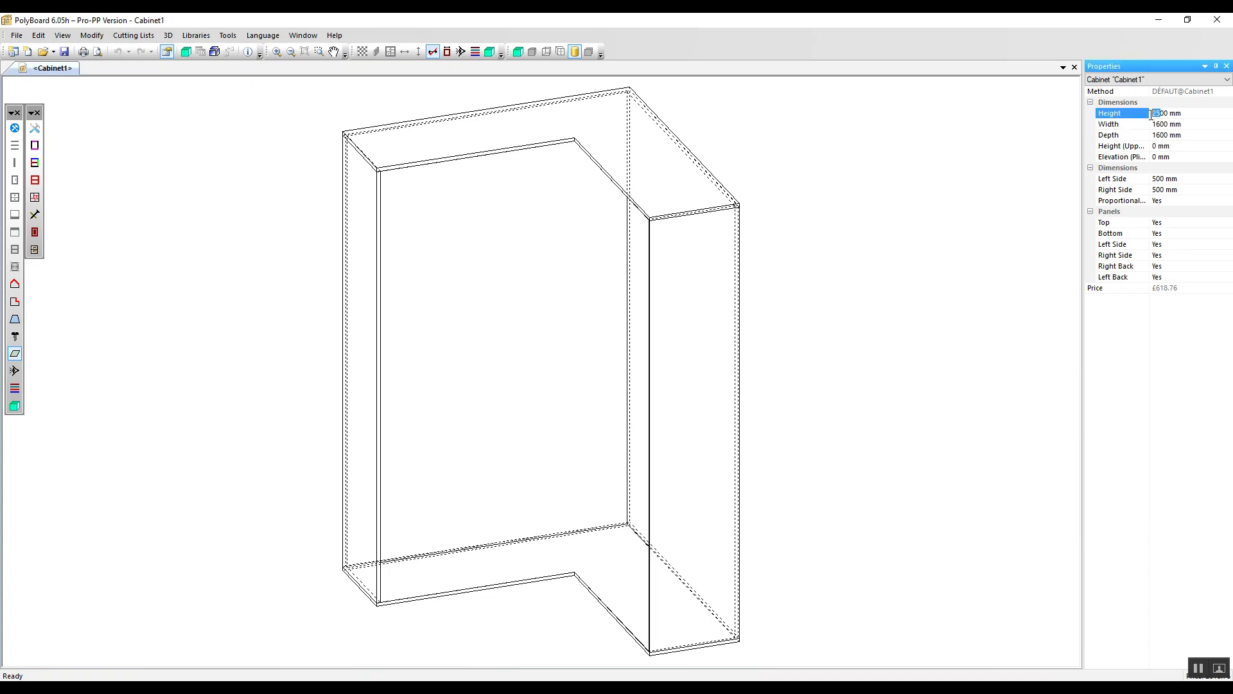
text(20)
click(949, 249)
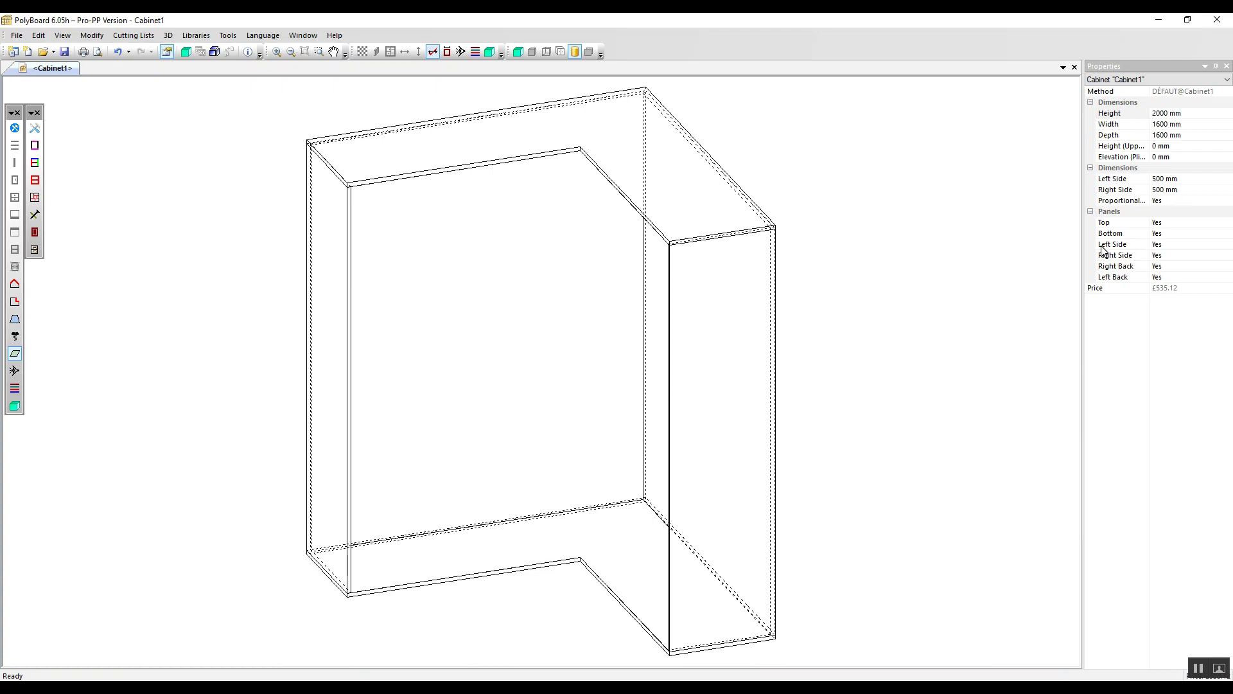
Switch the Left Side panel to No and back to Yes, then reselect the cabinet.
click(1196, 250)
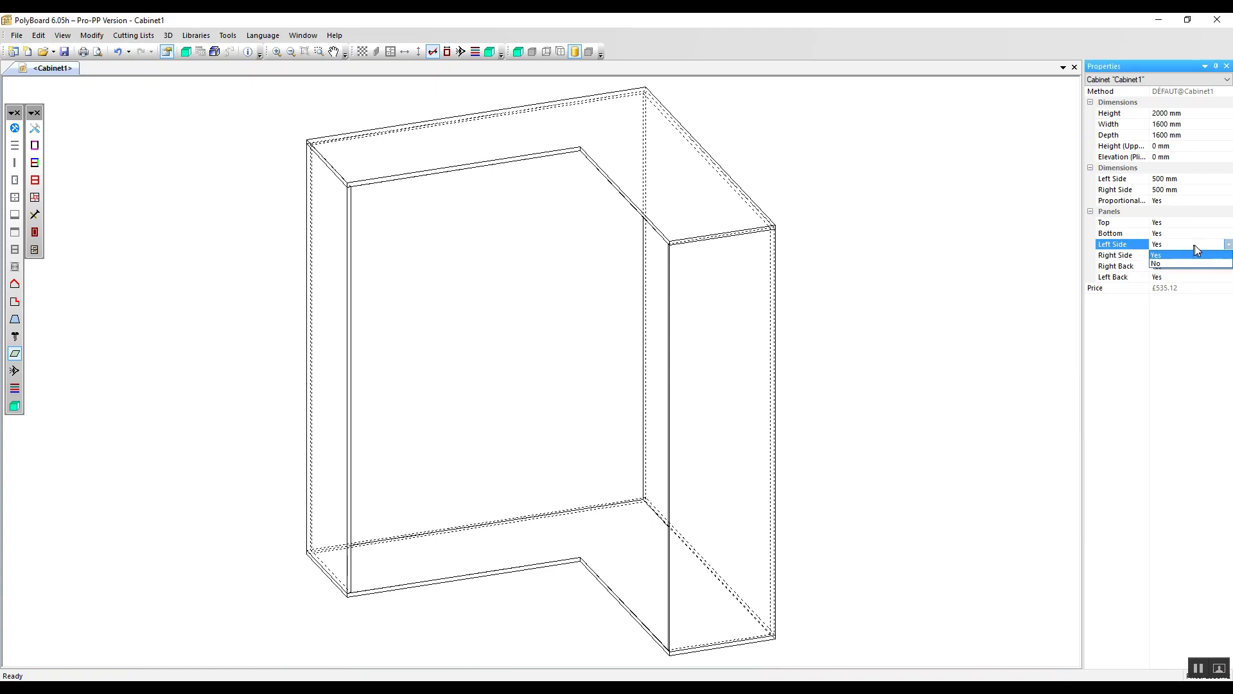
click(1197, 263)
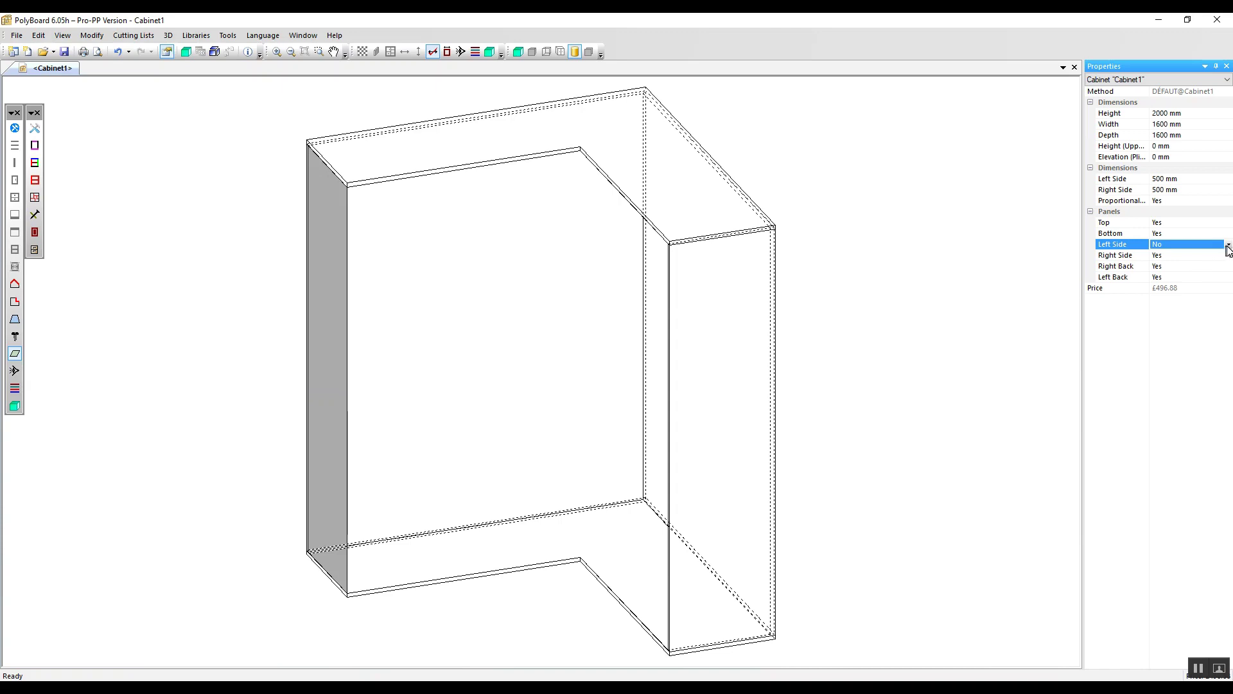
click(1228, 250)
click(1210, 255)
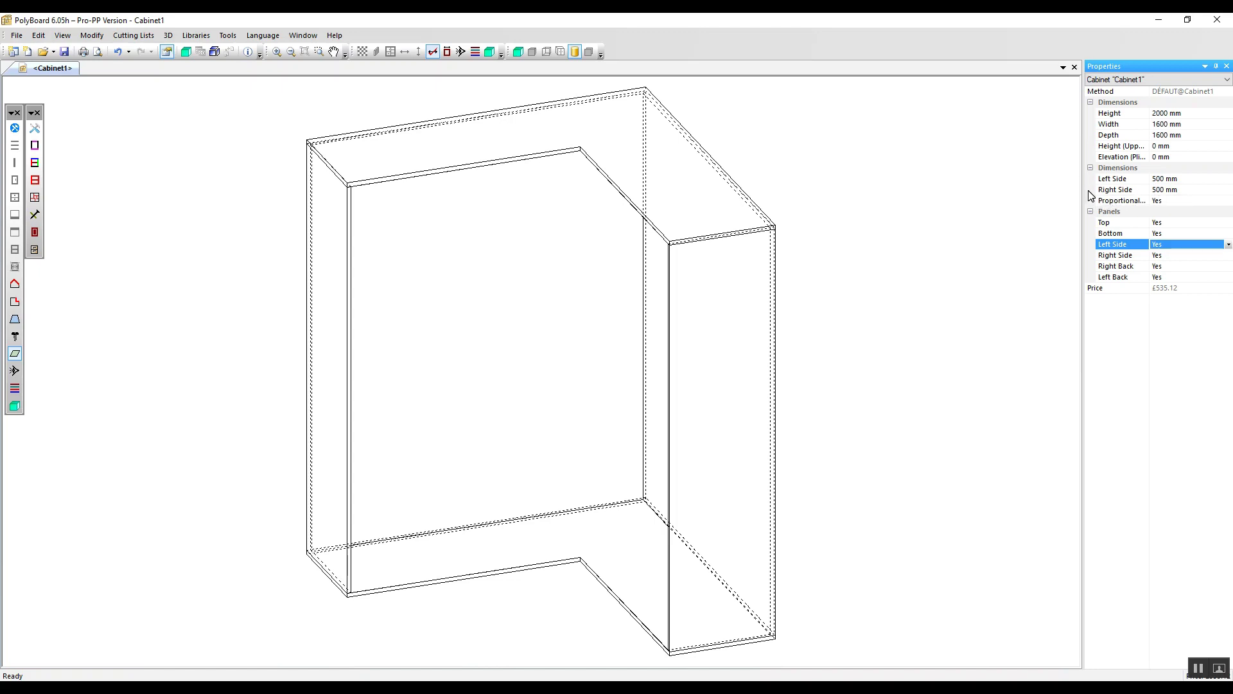
click(332, 207)
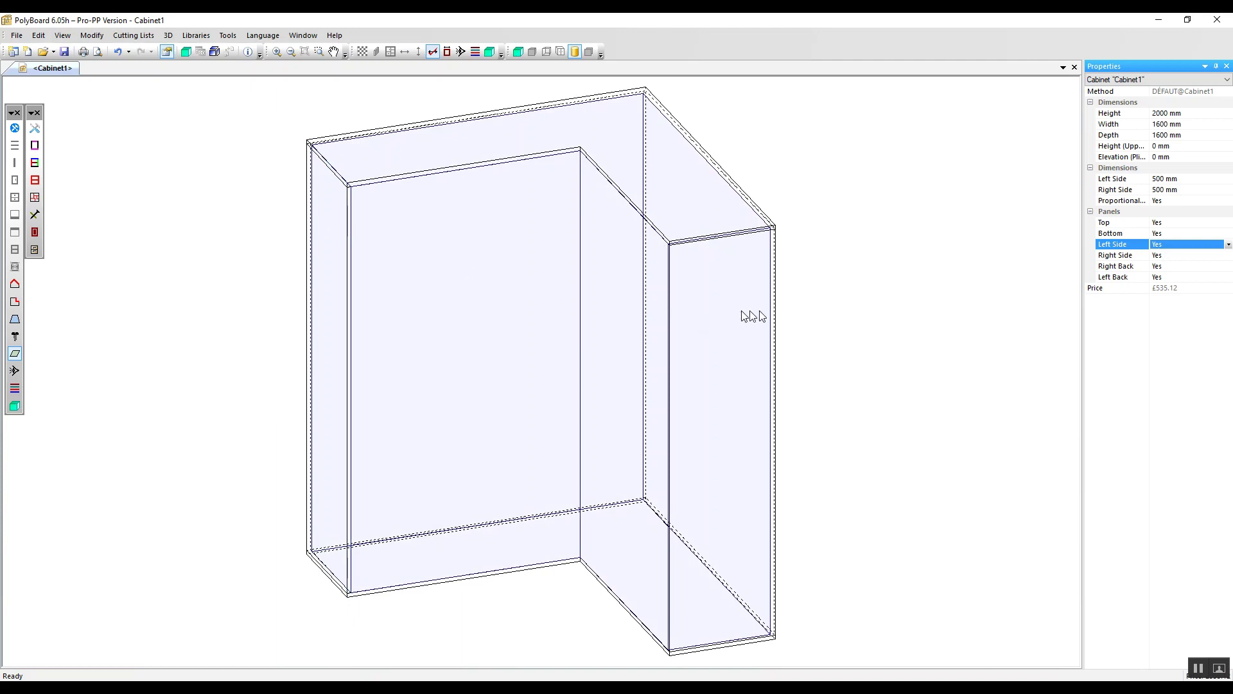
click(1158, 180)
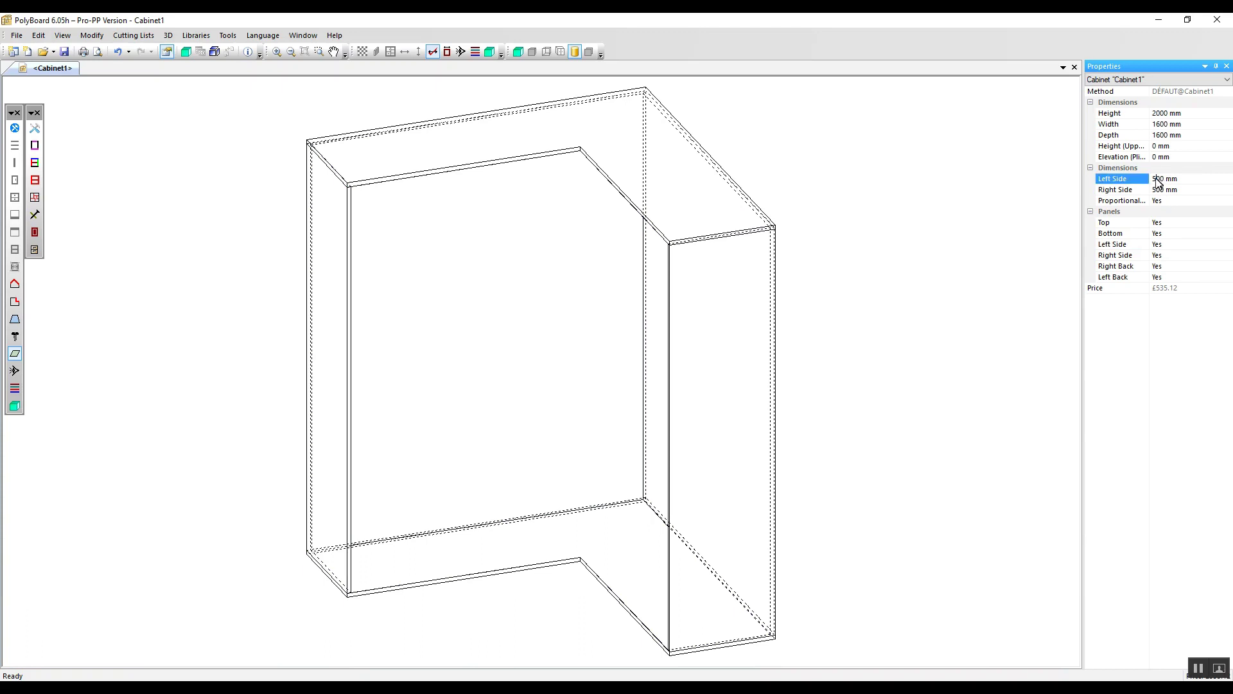
key(Delete)
text(3)
key(Return)
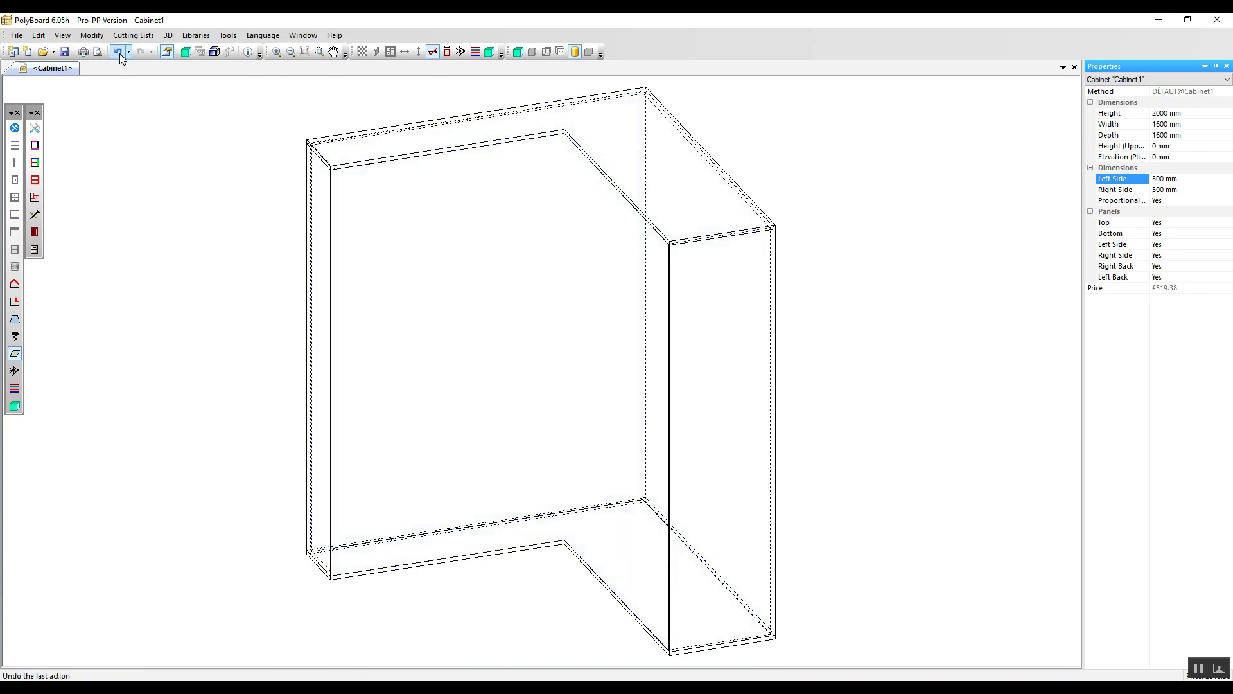
click(118, 53)
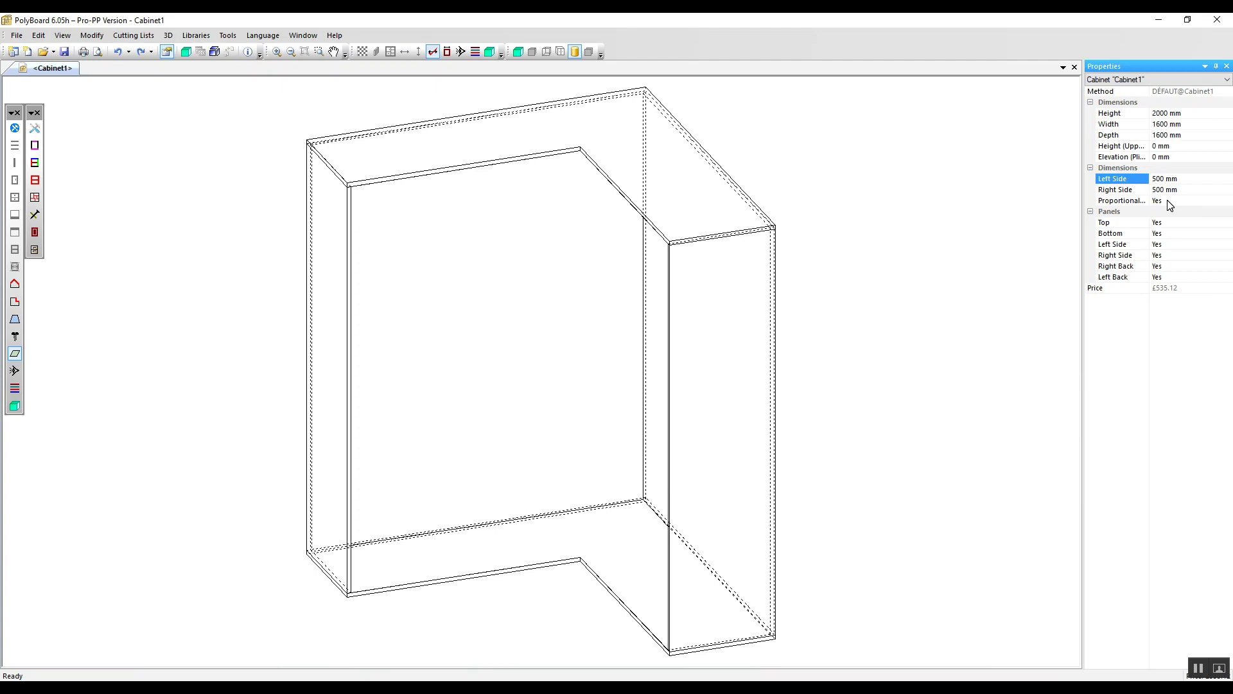
Set Proportional Dimensions to No.
click(1166, 201)
click(1166, 201)
click(1163, 221)
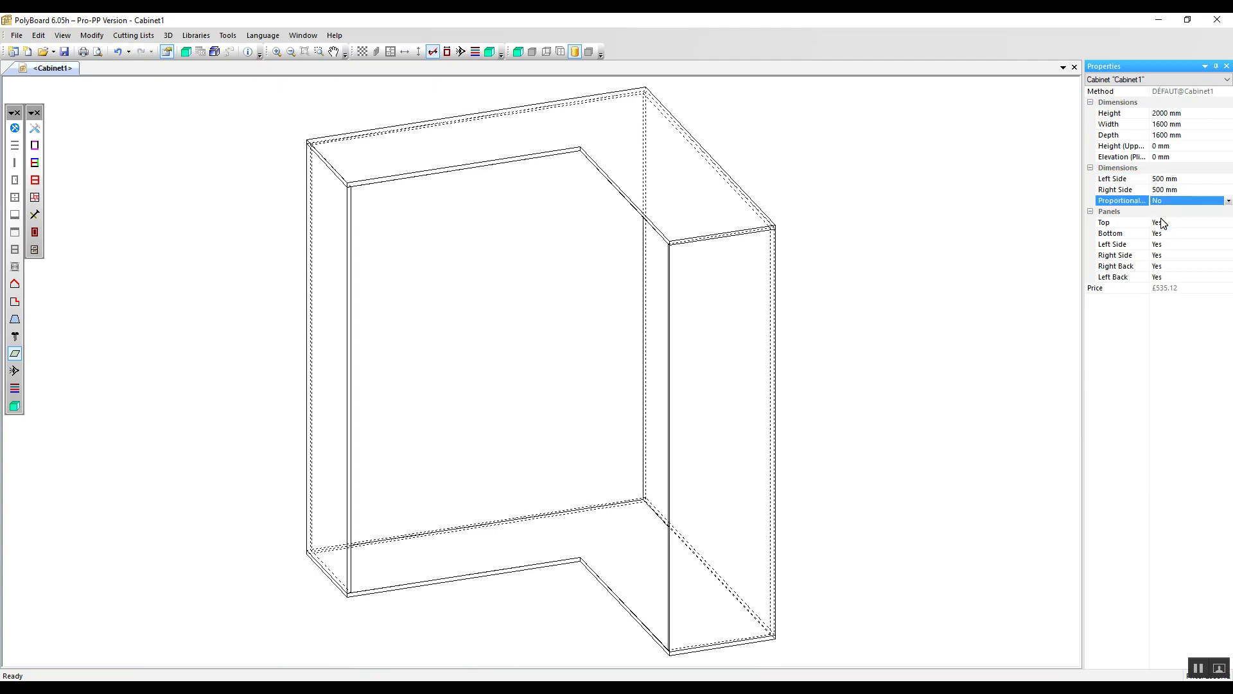
Change the cabinet Depth to 800 mm.
click(1159, 135)
drag(1163, 135, 1149, 135)
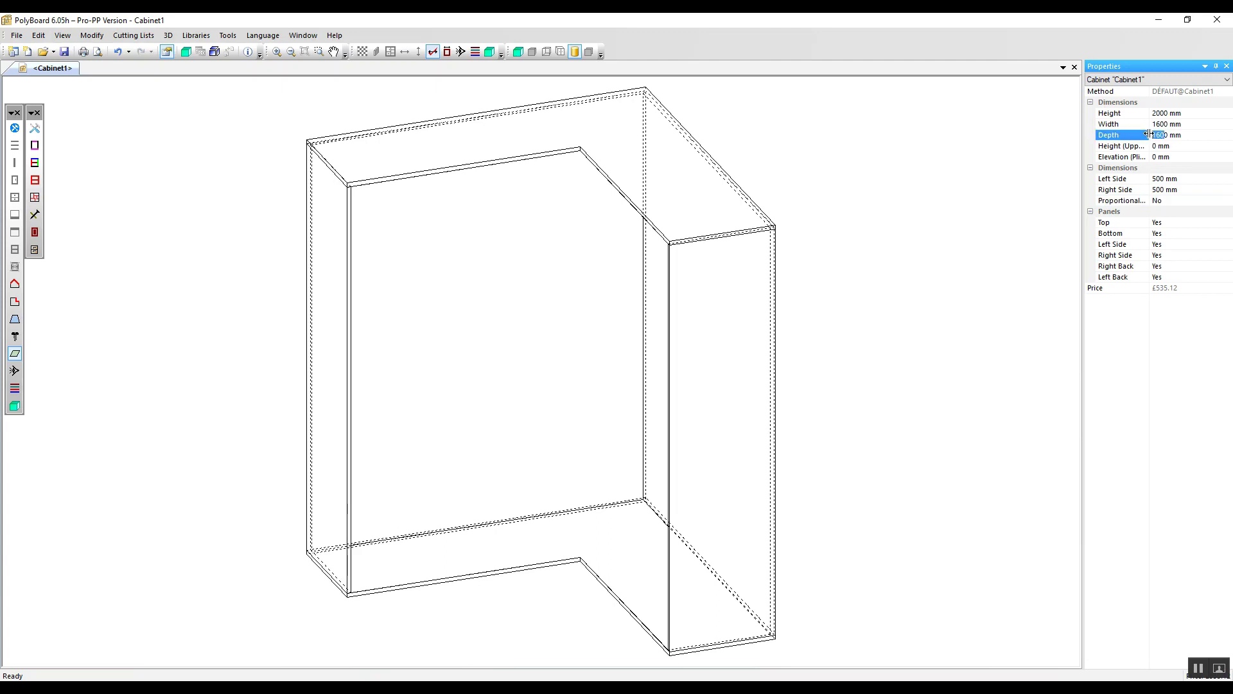
text(80)
key(Return)
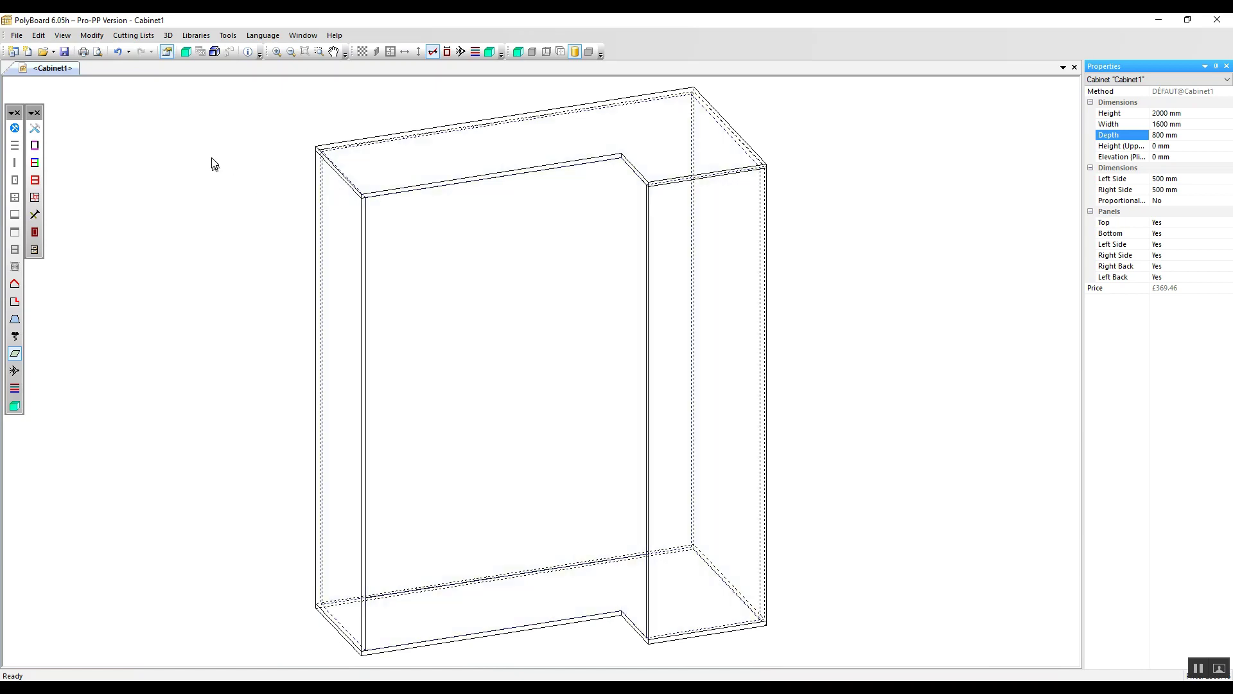
Undo the depth change and set Proportional Dimensions back to Yes.
click(119, 53)
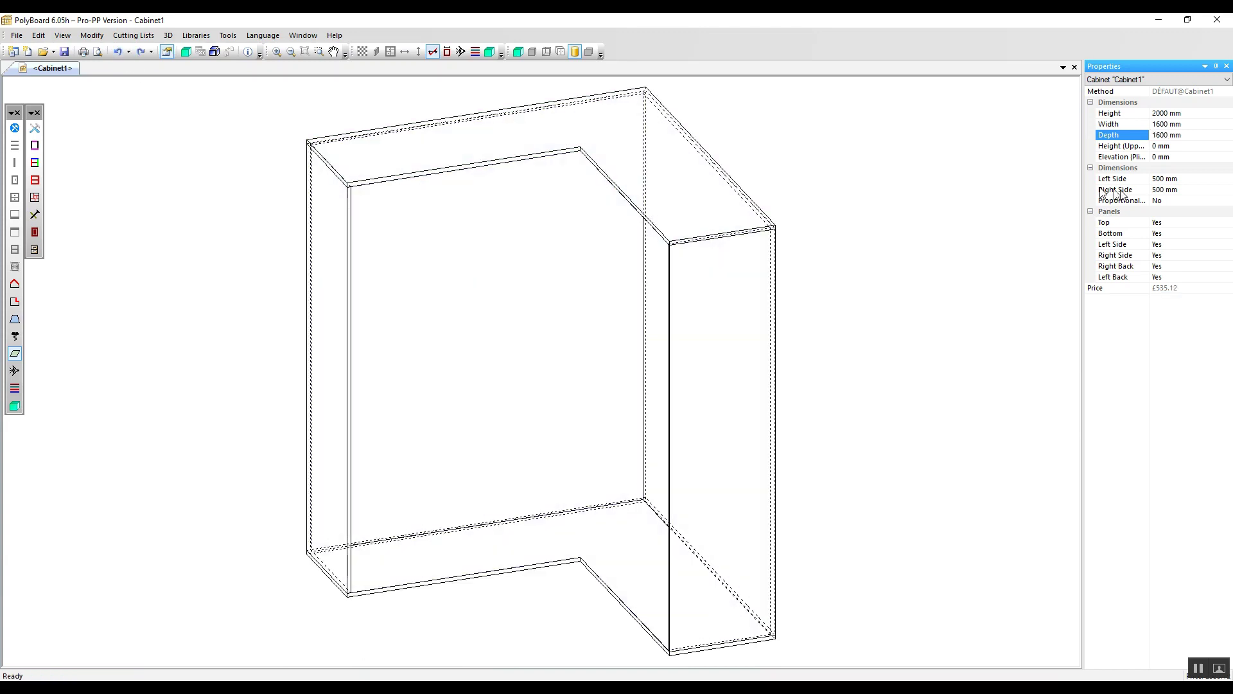
click(1167, 200)
click(1168, 218)
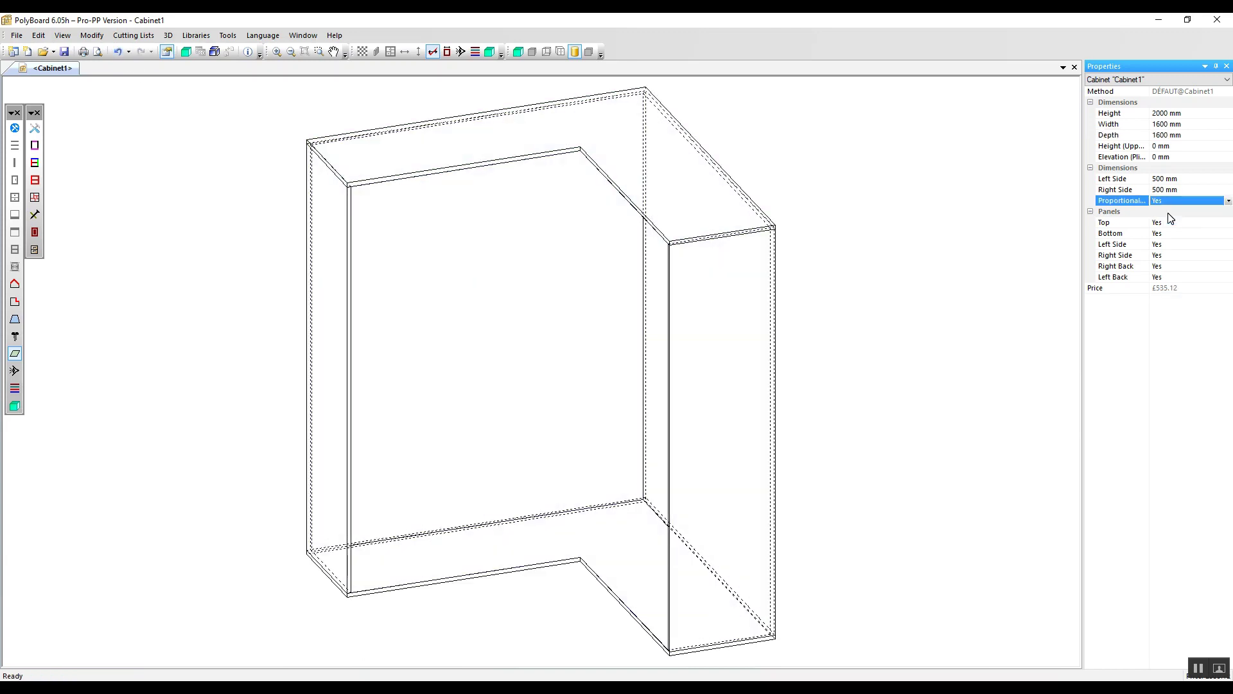
Set the Depth to 800 mm so the left side scales to 250 mm.
double_click(1166, 134)
text(80)
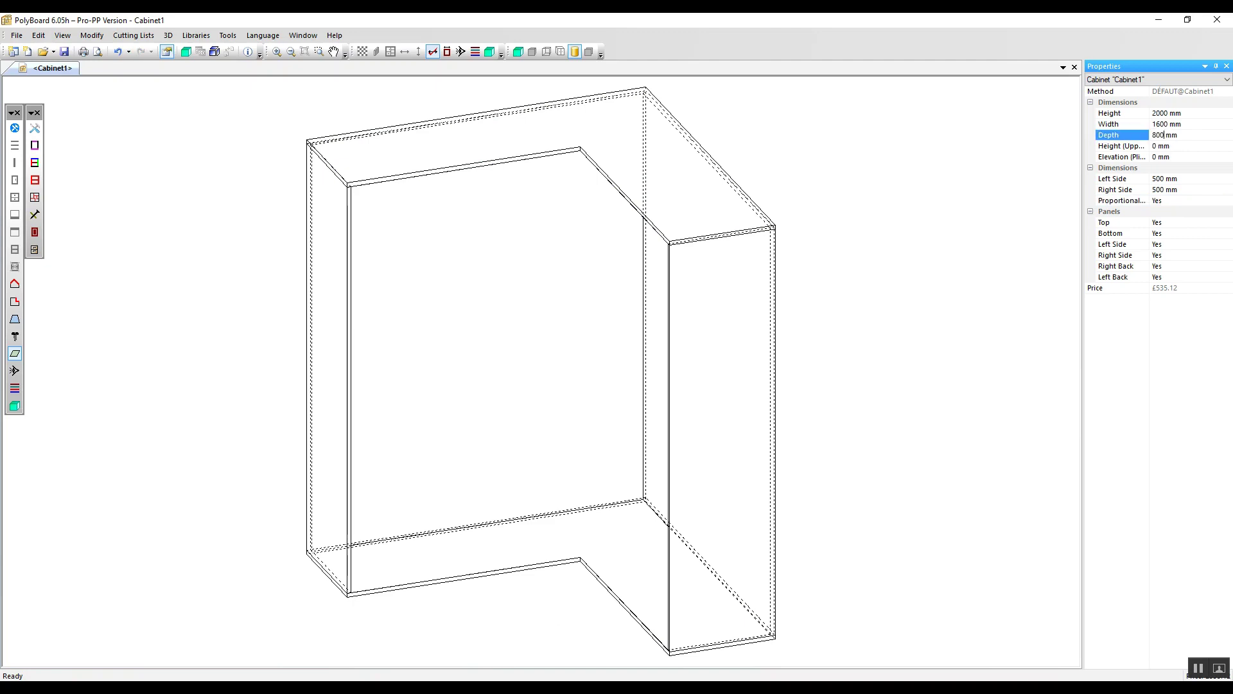
text(0)
key(Return)
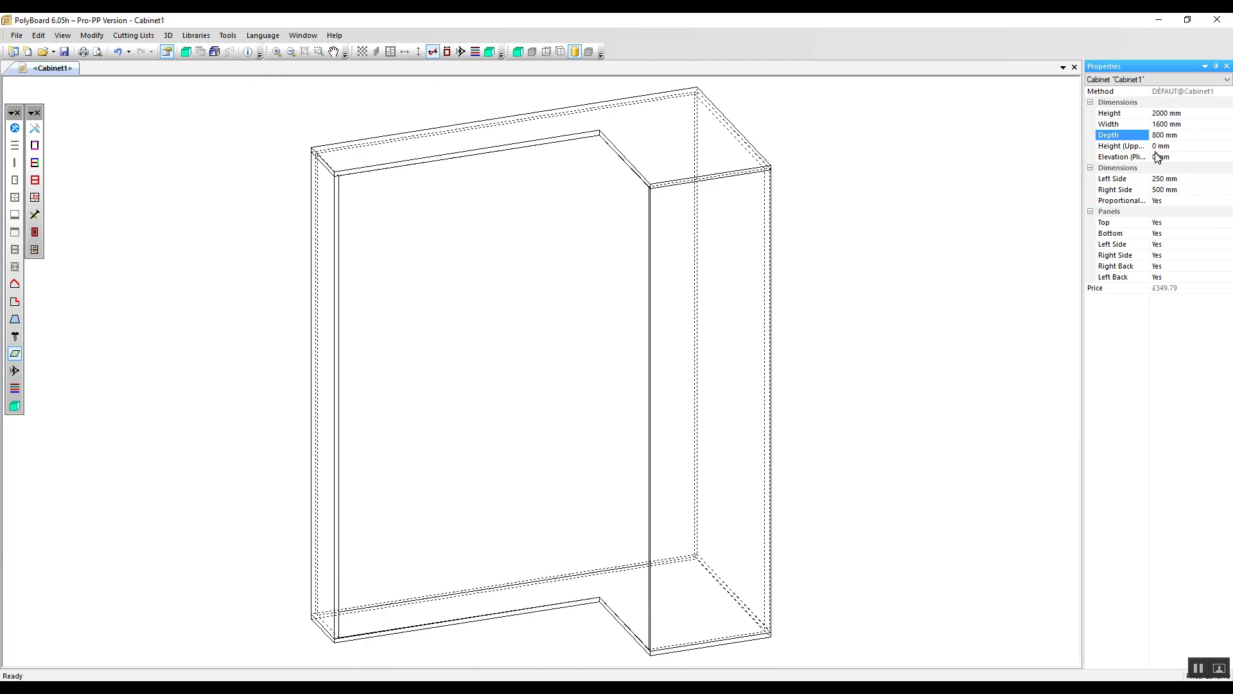